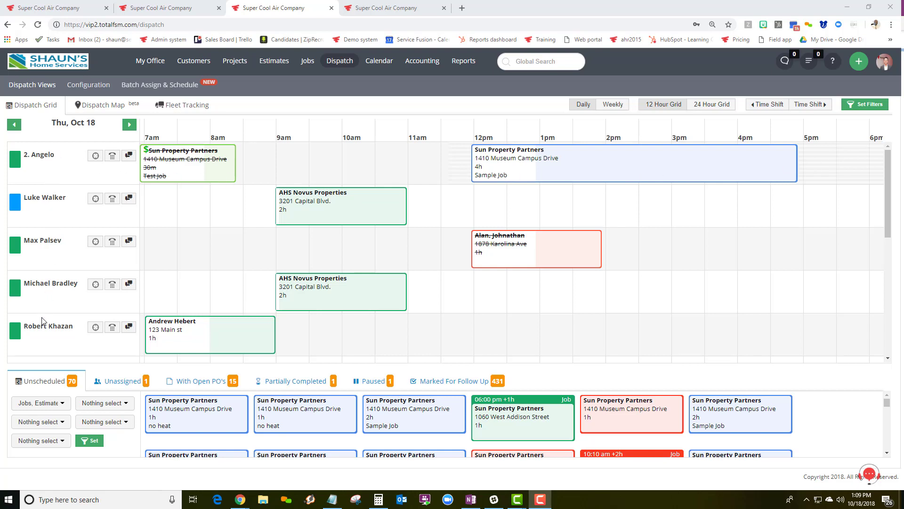
# Start a new job in the technician's 9 am slot for customer Sun Property Partners
pyautogui.rightClick(290, 250)
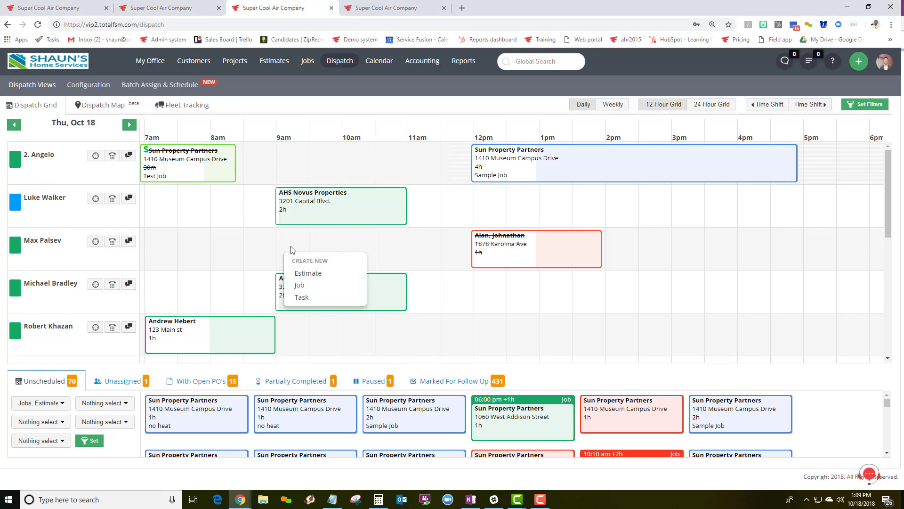
pyautogui.click(311, 286)
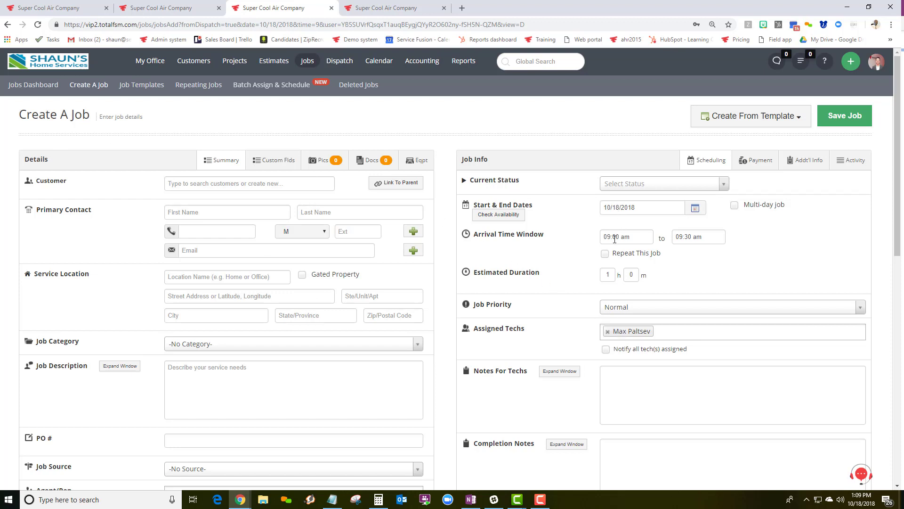
pyautogui.click(258, 184)
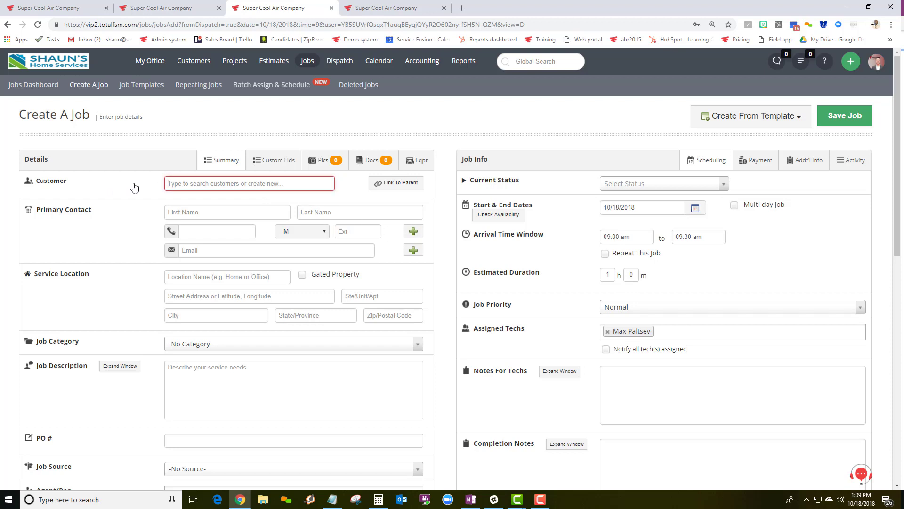
pyautogui.write('sun')
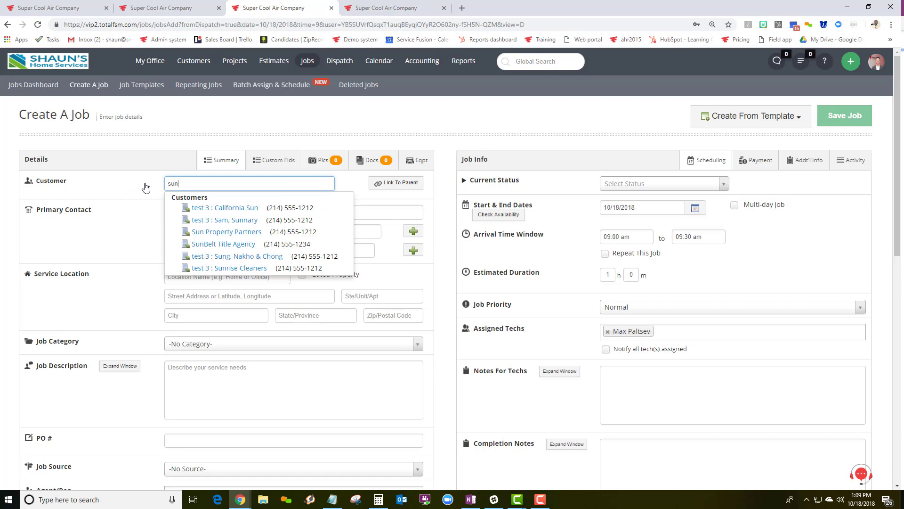
pyautogui.click(236, 232)
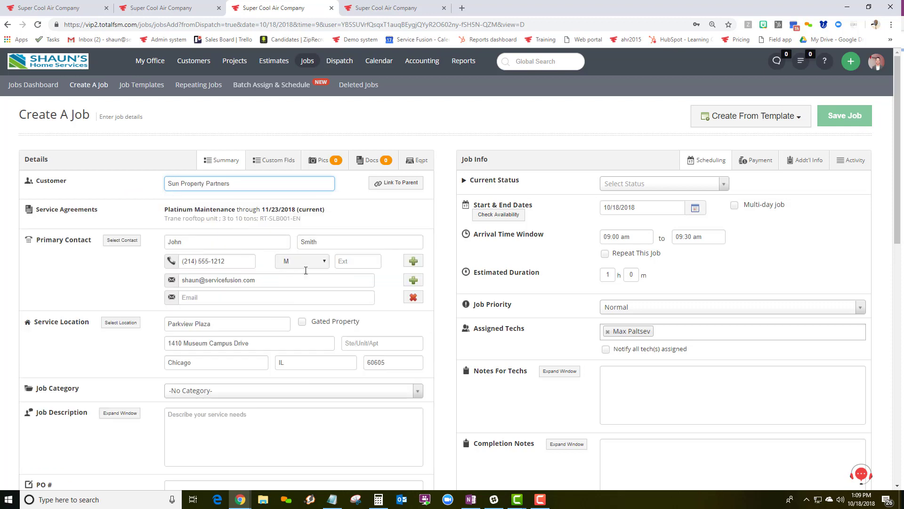
# Set job category 10-Service, description 'no heat', and PO number 1222222
pyautogui.click(240, 396)
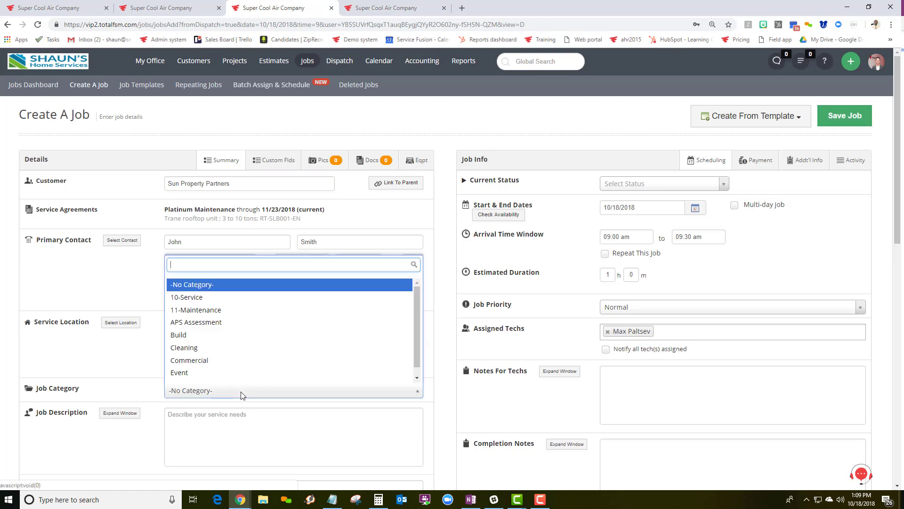
pyautogui.click(206, 289)
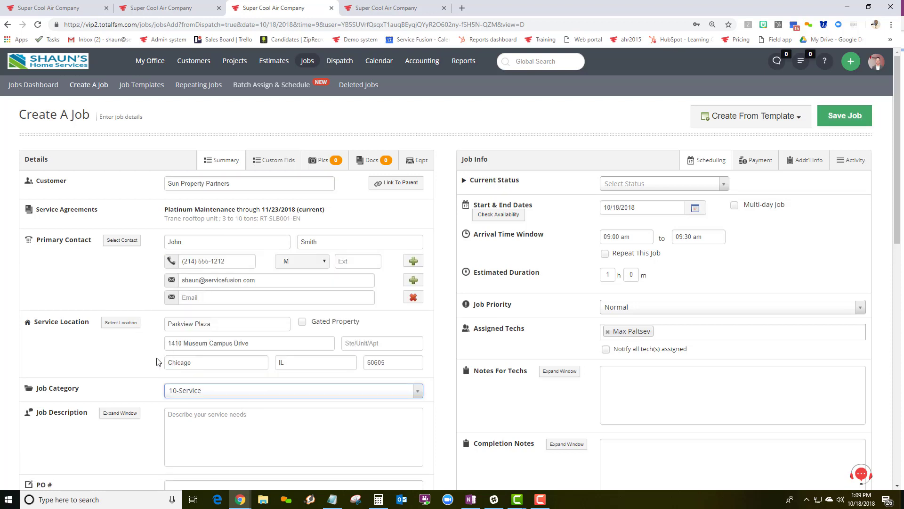
pyautogui.scroll(-3, 157, 362)
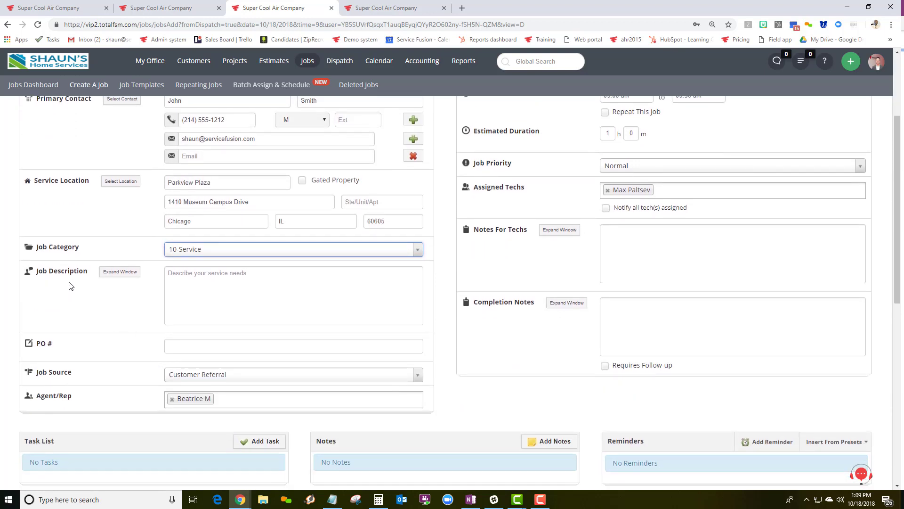
pyautogui.click(177, 283)
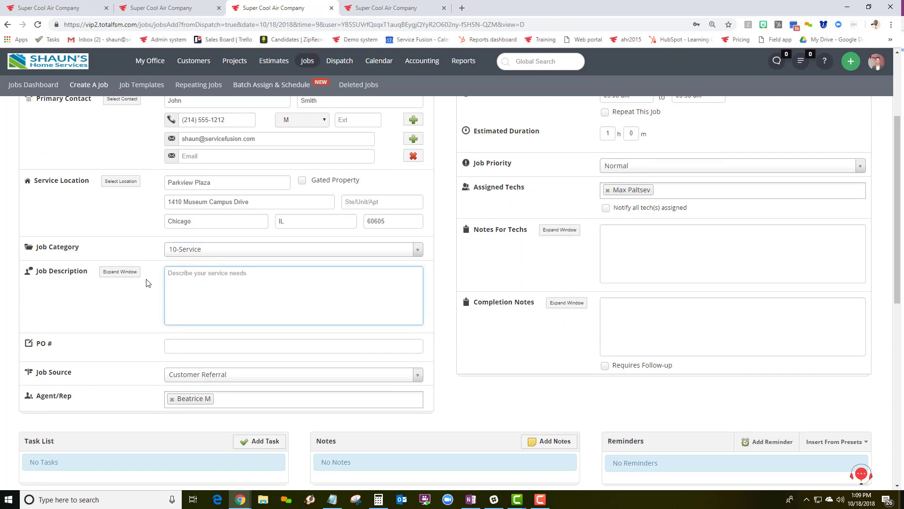
pyautogui.write('no heat')
pyautogui.click(177, 352)
pyautogui.write('1222222')
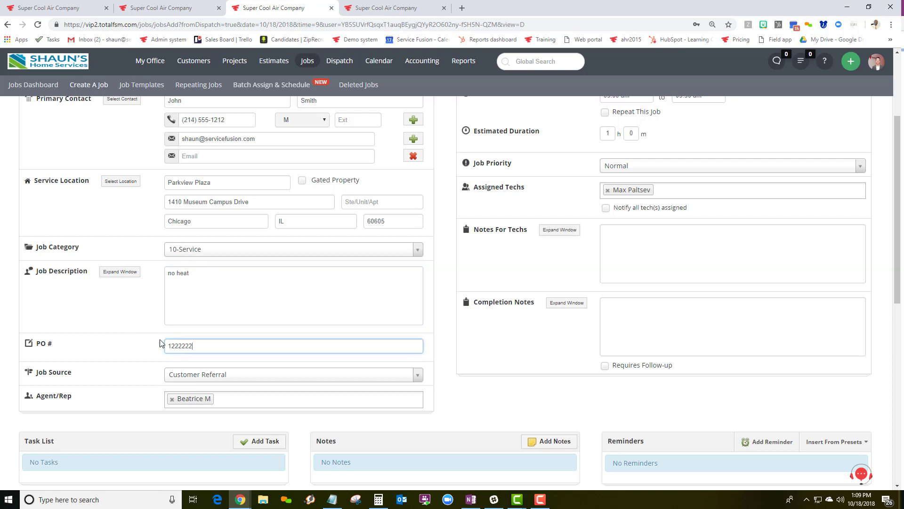
pyautogui.scroll(3, 160, 339)
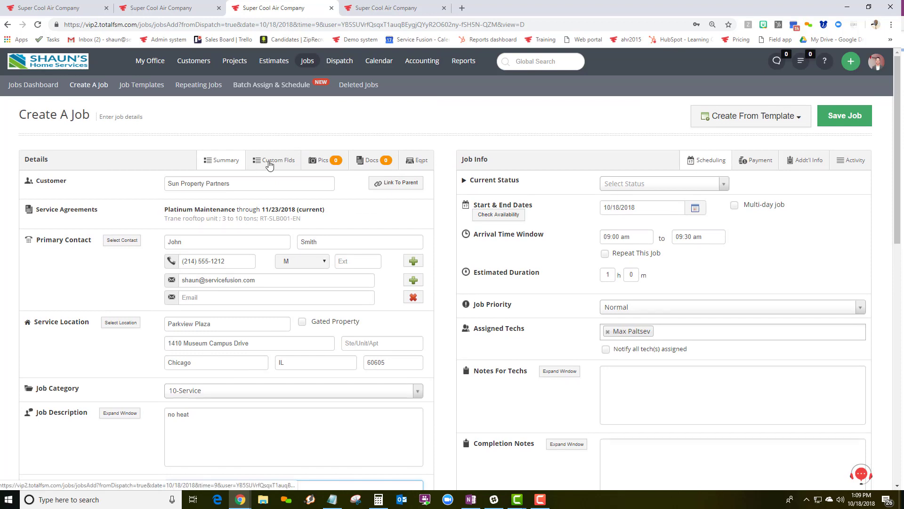
# Set the Type of Unit custom field to Packaged, then go back to the Summary tab
pyautogui.click(269, 161)
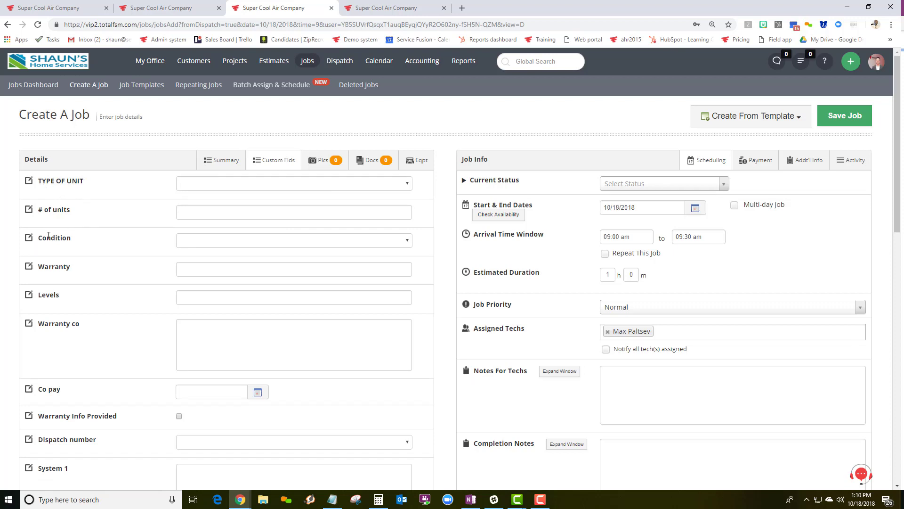
pyautogui.click(208, 183)
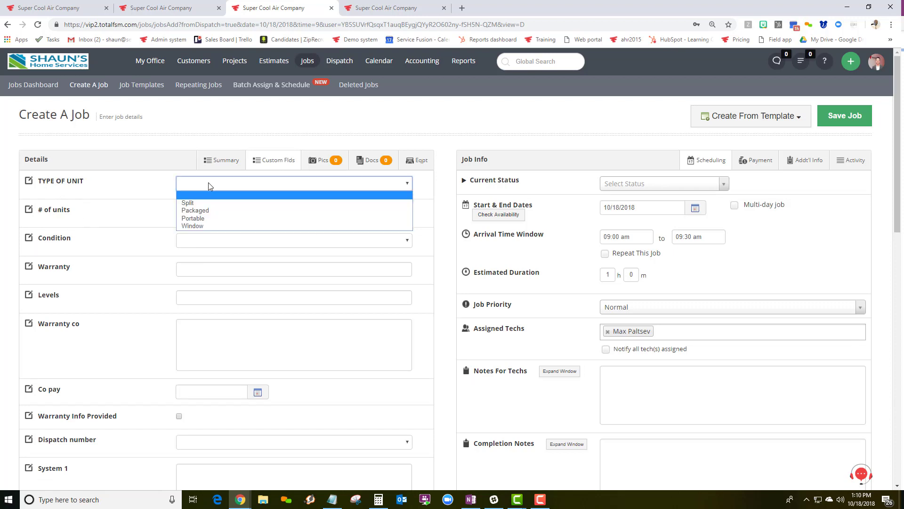
pyautogui.click(212, 211)
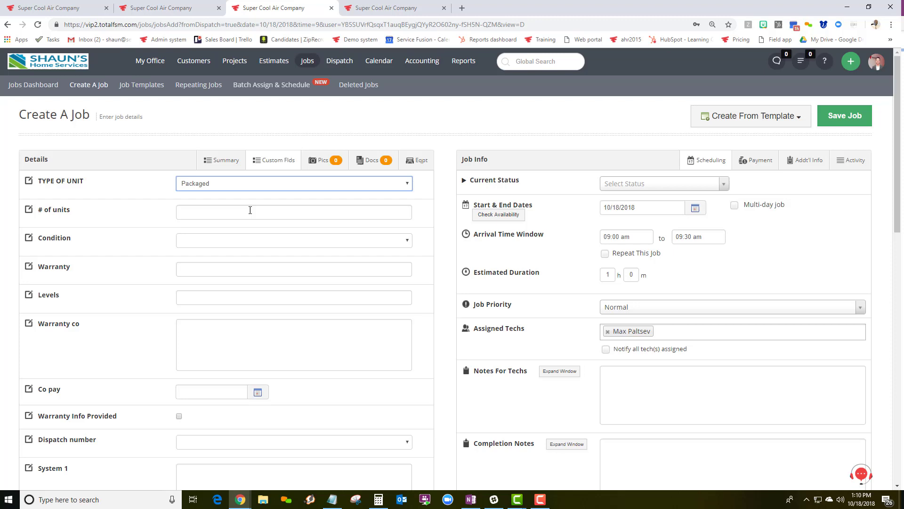
pyautogui.click(221, 159)
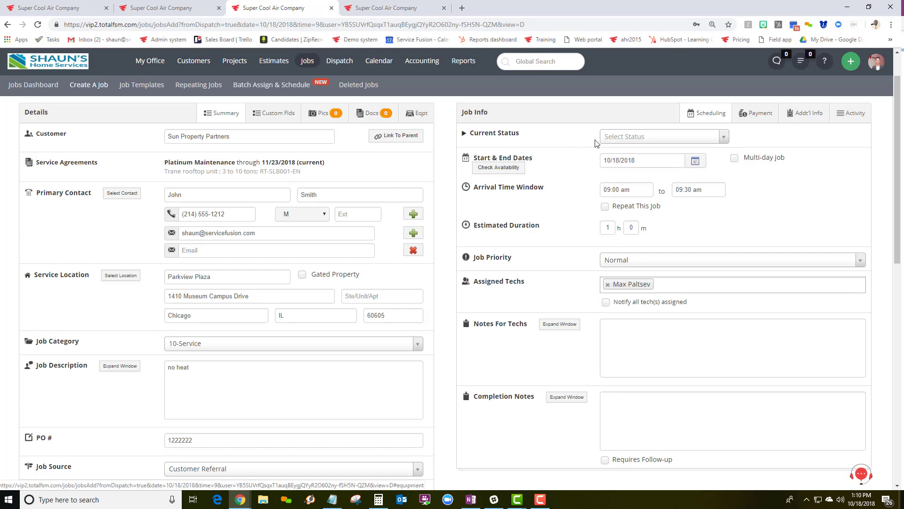
# Change Current Status to Scheduled and place the cursor in Notes For Techs
pyautogui.click(610, 137)
pyautogui.scroll(-3, 640, 225)
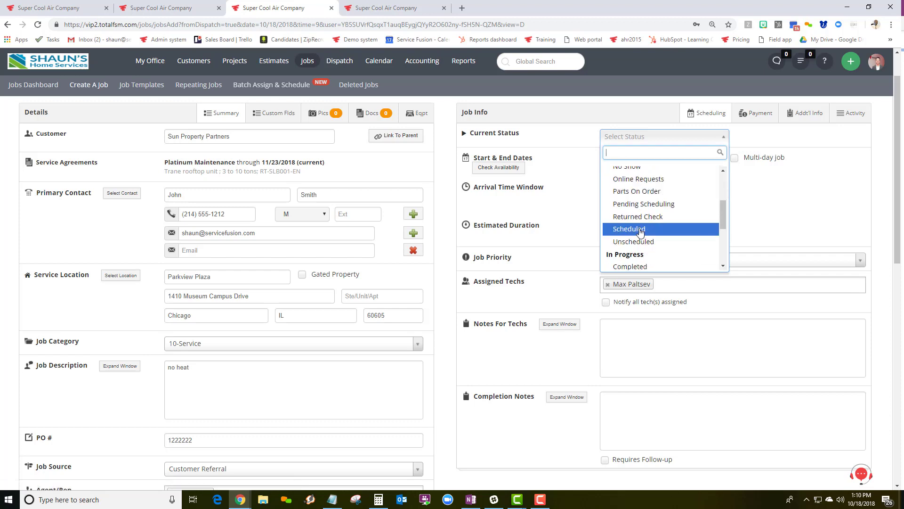
pyautogui.click(641, 229)
pyautogui.scroll(-1, 546, 284)
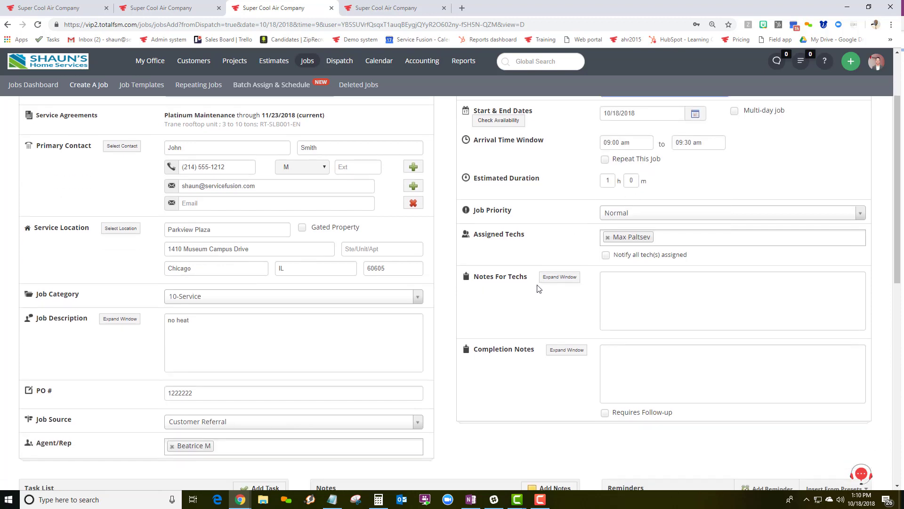
pyautogui.click(617, 283)
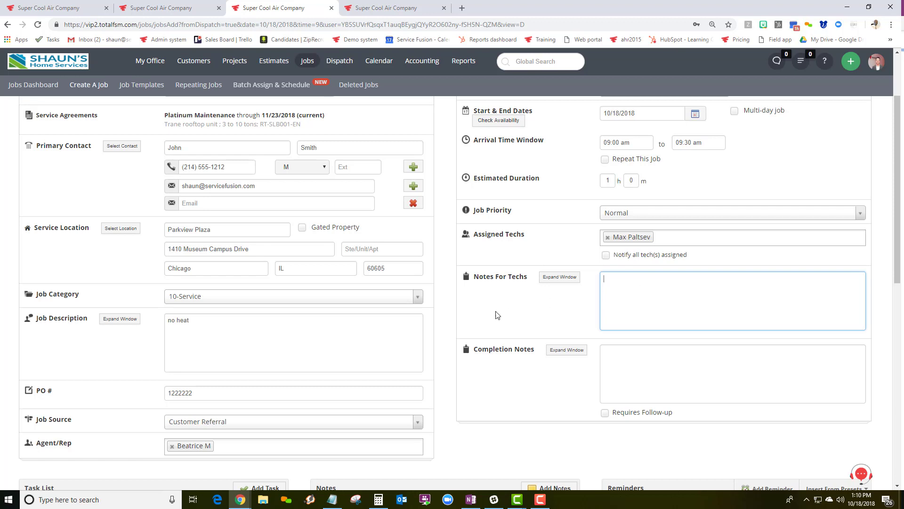
pyautogui.scroll(-9, 497, 315)
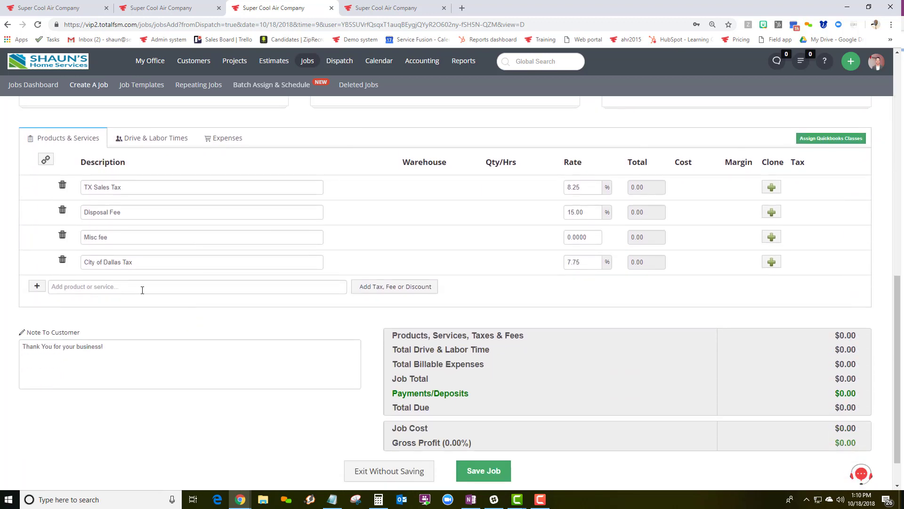
# Add the $1,300 Flat Rate Service as a product and save the job
pyautogui.click(142, 289)
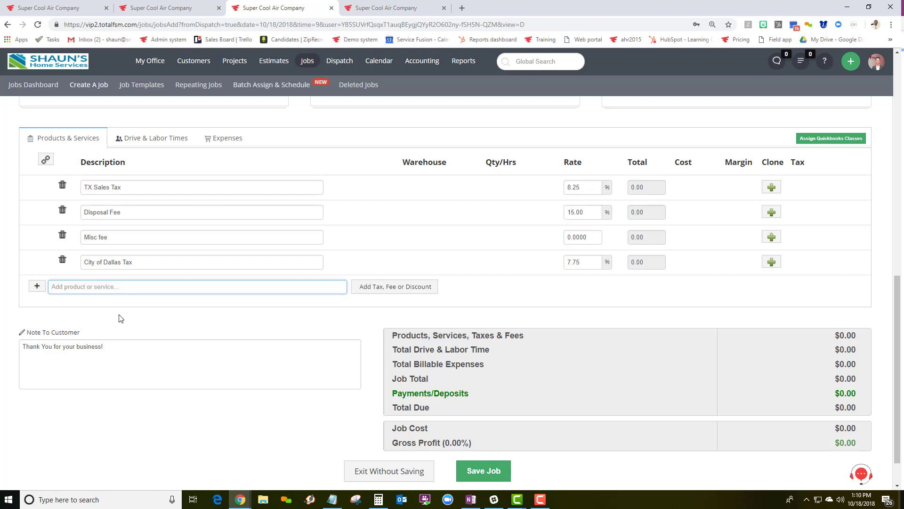
pyautogui.write('ser')
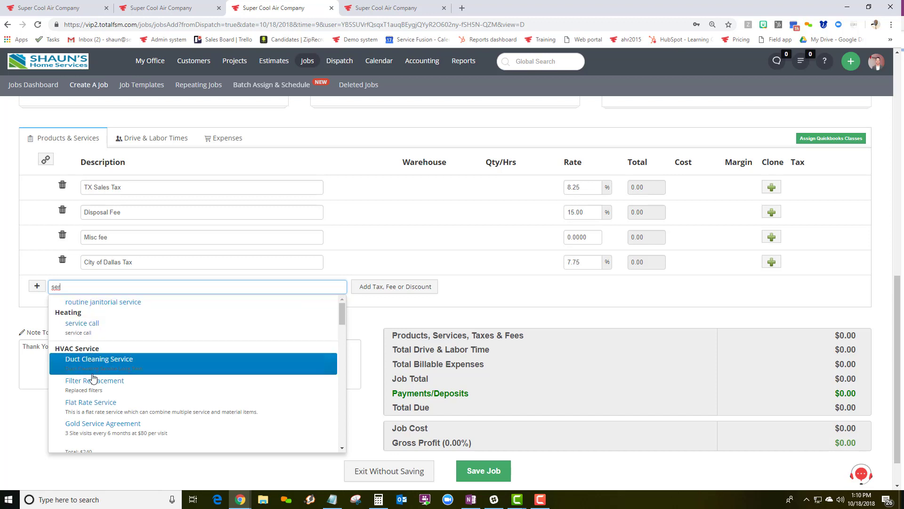
pyautogui.click(92, 405)
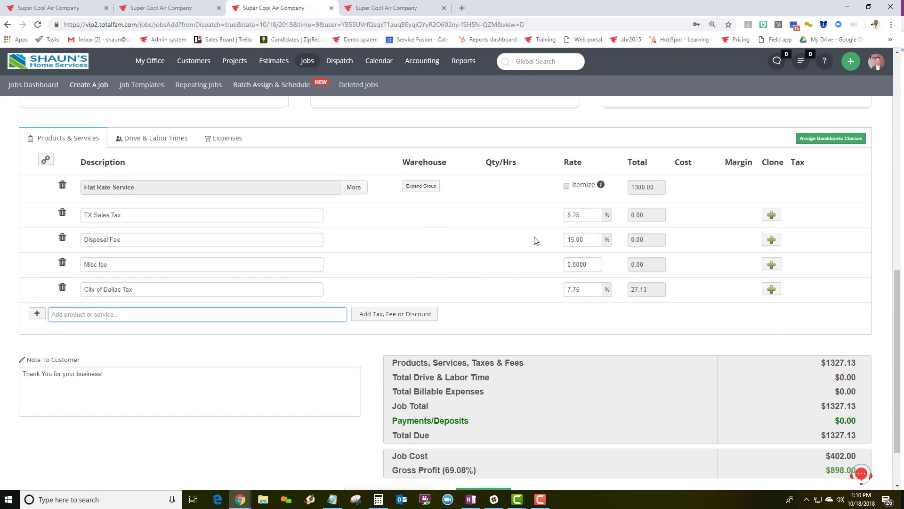
pyautogui.scroll(-3, 490, 244)
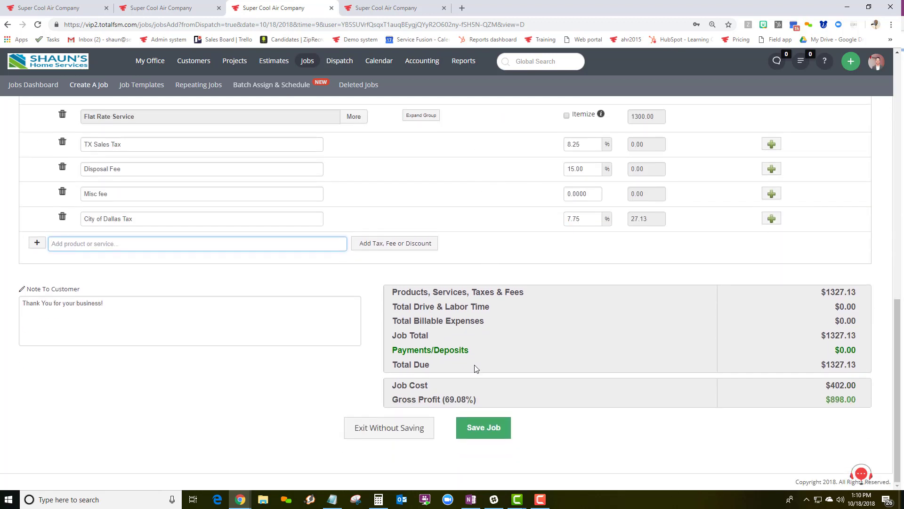
pyautogui.click(485, 428)
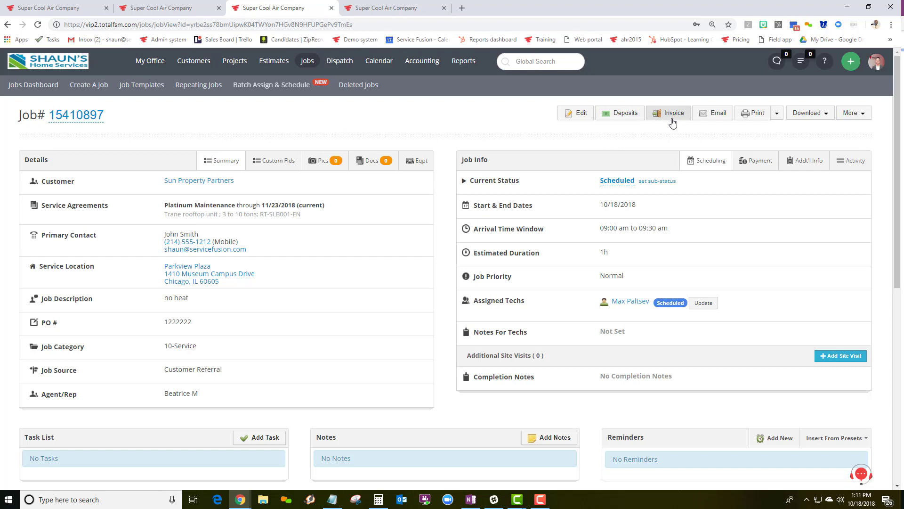
# Scroll down Job# 15410897's page toward the Reminders panel
pyautogui.scroll(-3, 668, 179)
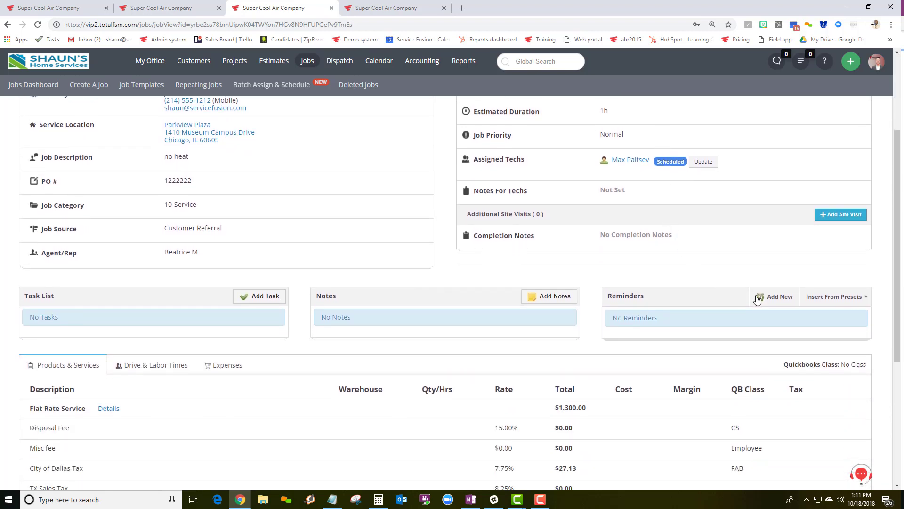
# Add and save a reminder emailing the customer the Confirmation template on the visit morning
pyautogui.click(779, 299)
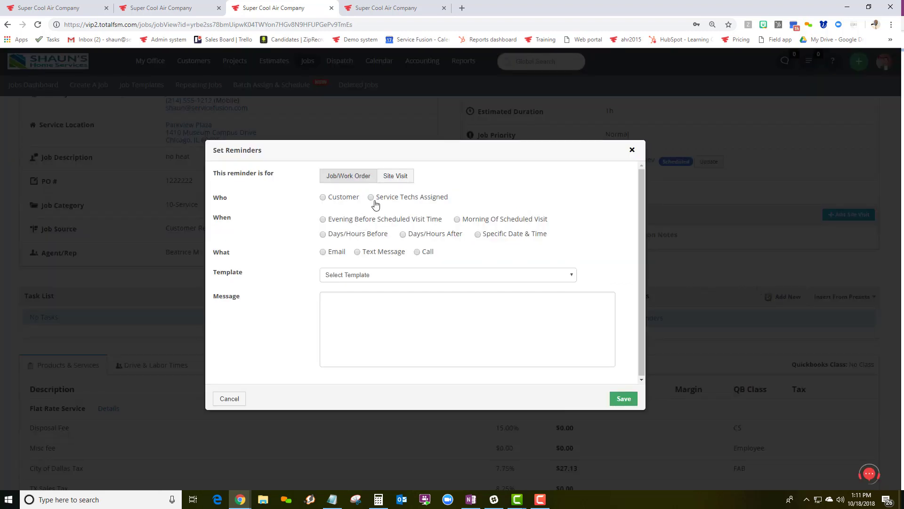
pyautogui.click(323, 198)
pyautogui.click(457, 220)
pyautogui.click(341, 278)
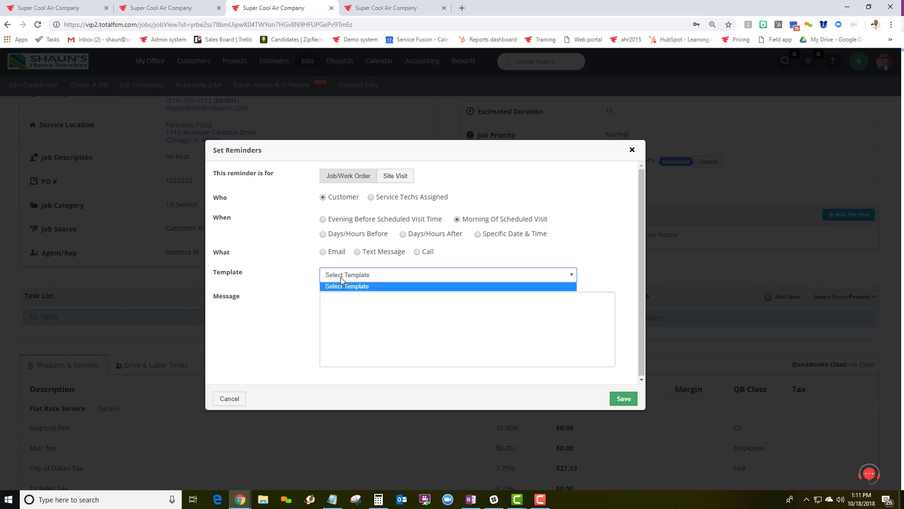
pyautogui.click(289, 264)
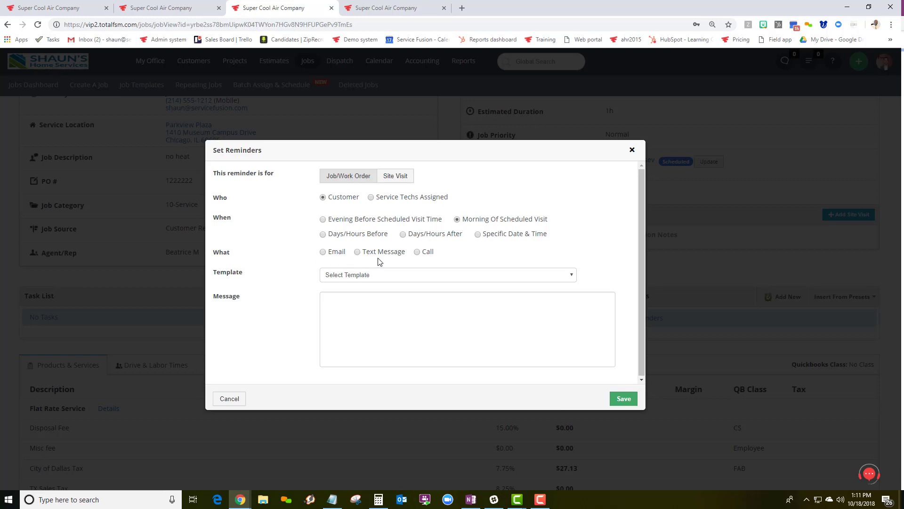
pyautogui.click(323, 252)
pyautogui.click(366, 278)
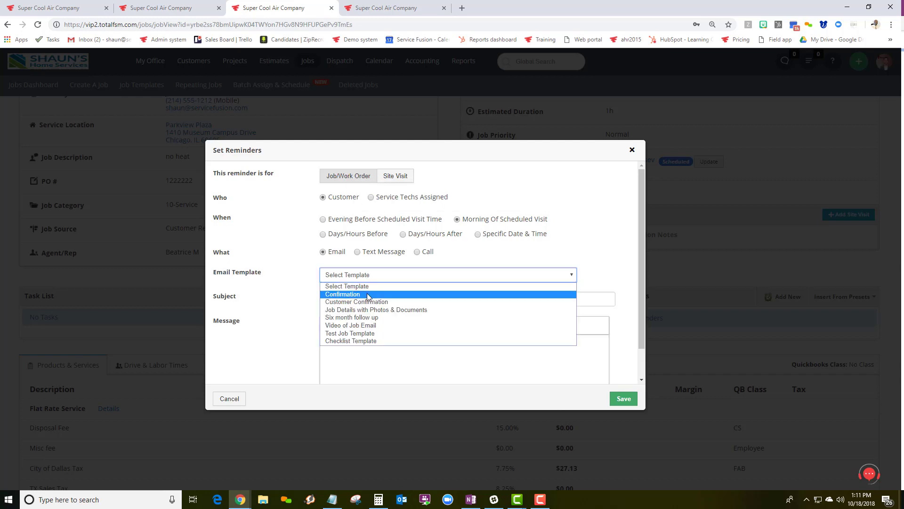
pyautogui.click(367, 293)
pyautogui.scroll(-1, 394, 326)
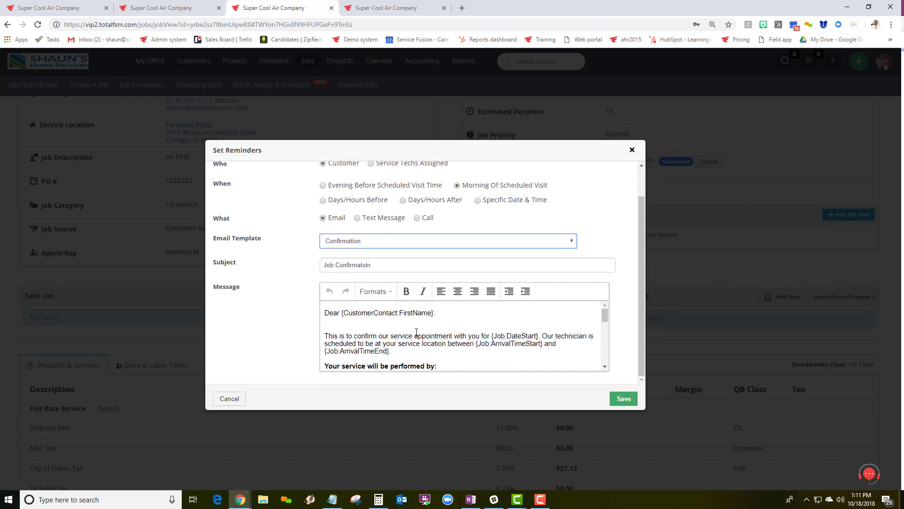
pyautogui.scroll(-3, 376, 329)
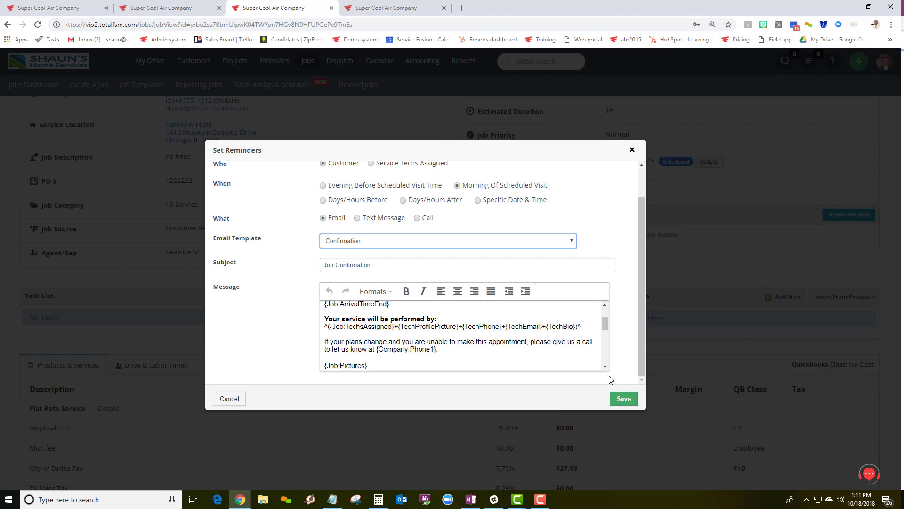
pyautogui.click(624, 398)
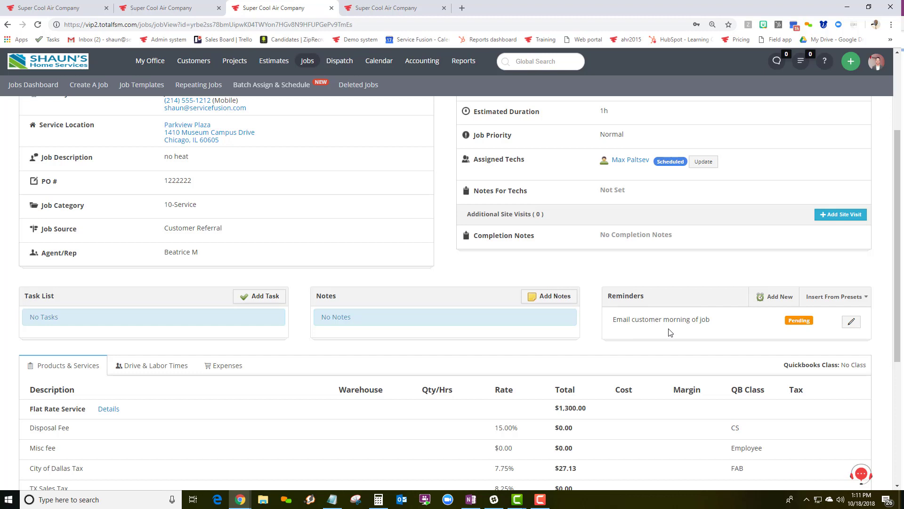
# Show the Dispatch grid and move the field worker app window over it
pyautogui.click(408, 14)
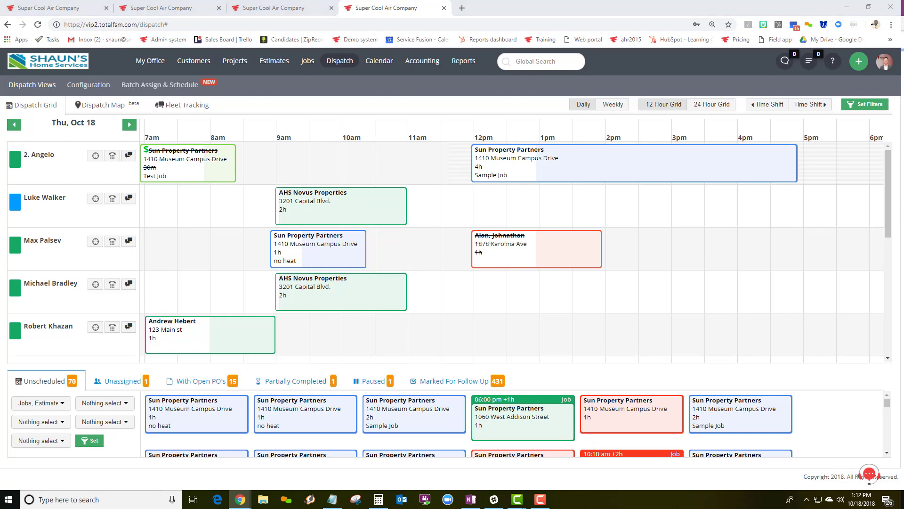
pyautogui.moveTo(902, 28); pyautogui.dragTo(450, 19)
# In the field app's My Work, open the Sun Property Partners 'no heat' job details
pyautogui.click(375, 164)
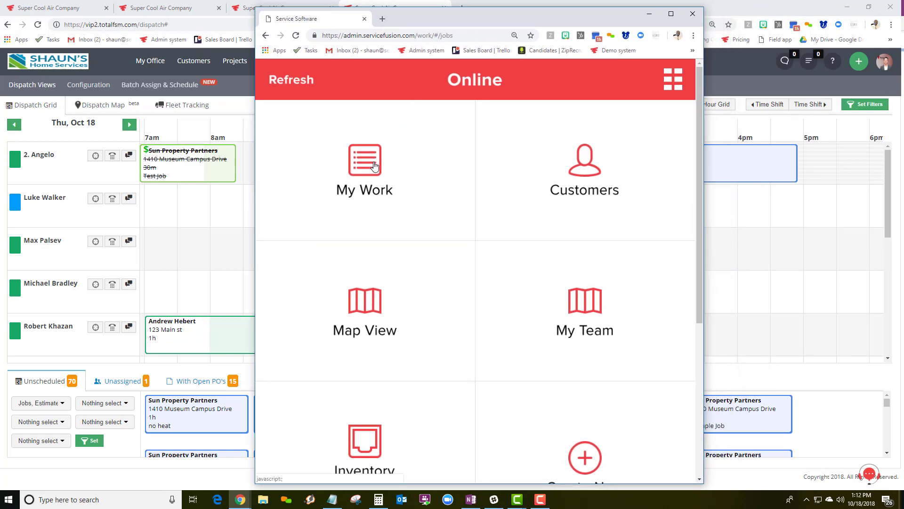
pyautogui.click(375, 165)
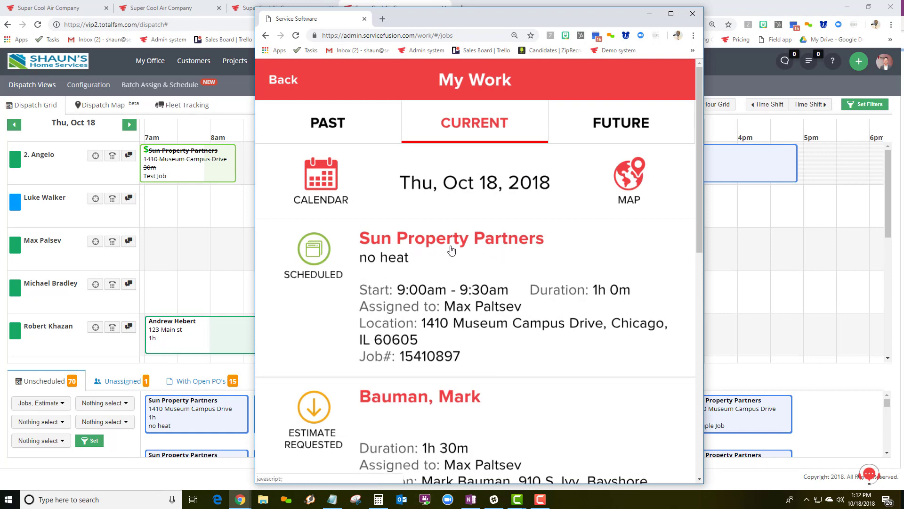
pyautogui.rightClick(441, 274)
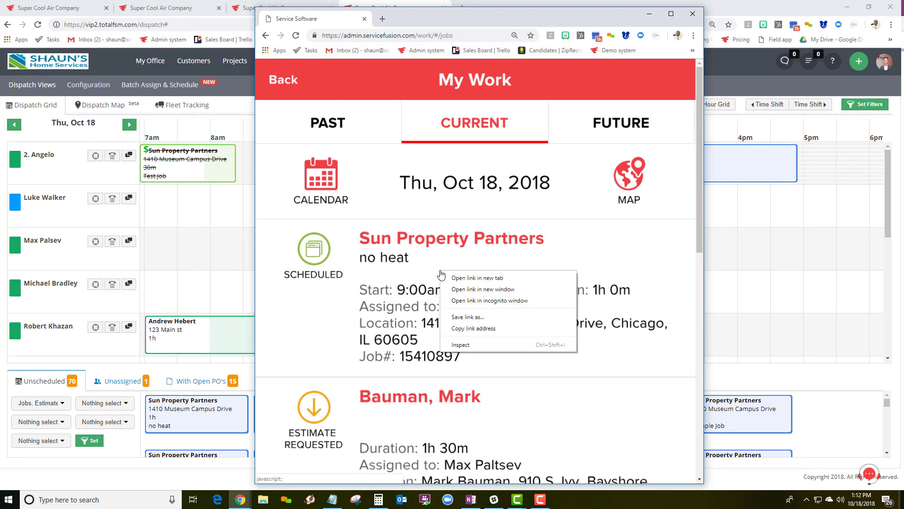
pyautogui.click(407, 258)
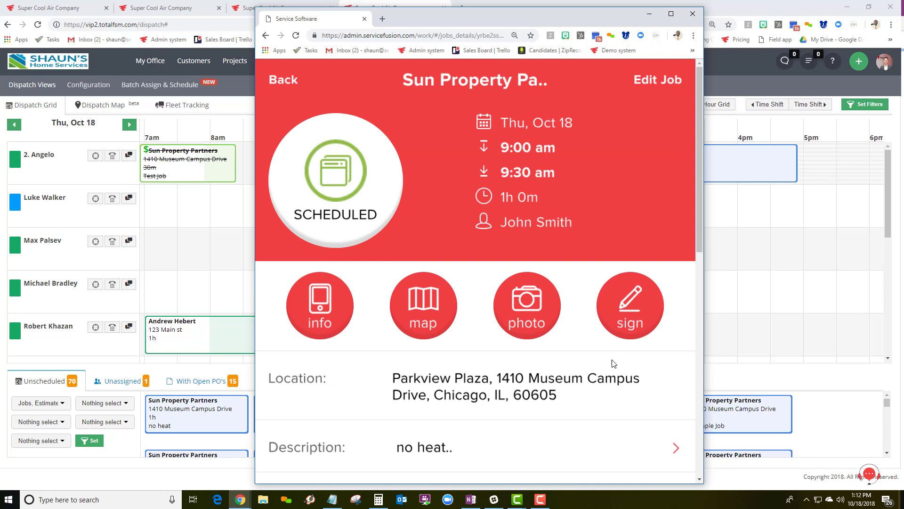